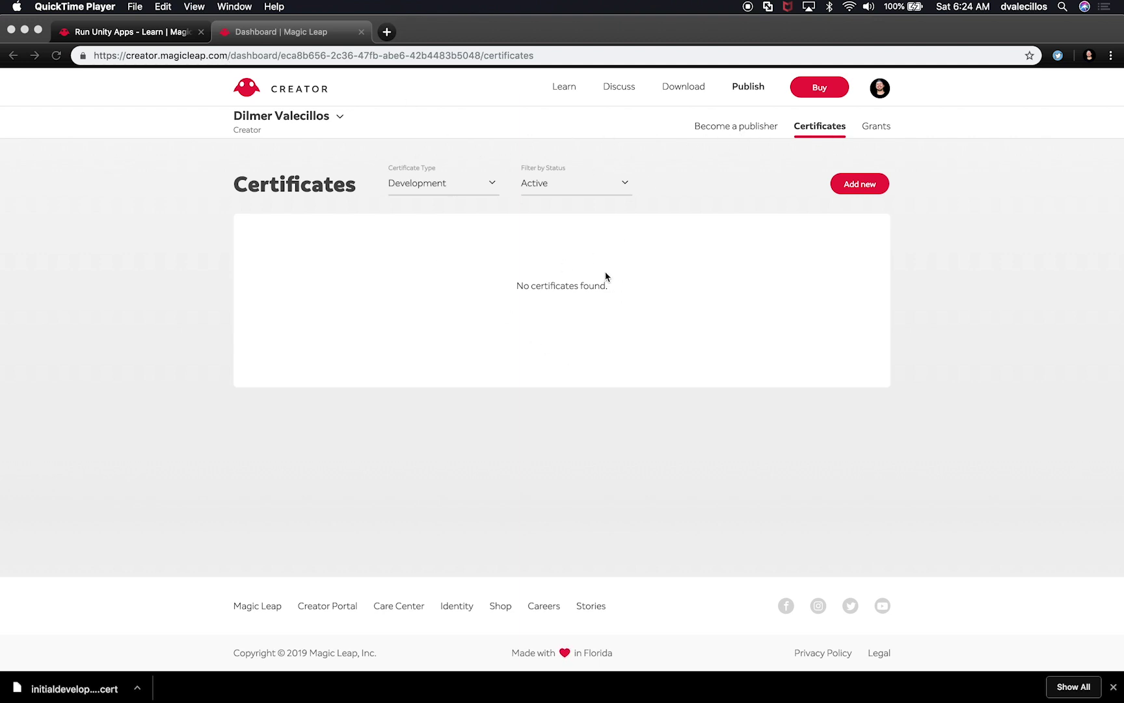
Generate a new Development certificate labelled InitialDevelopment.
left_click(865, 184)
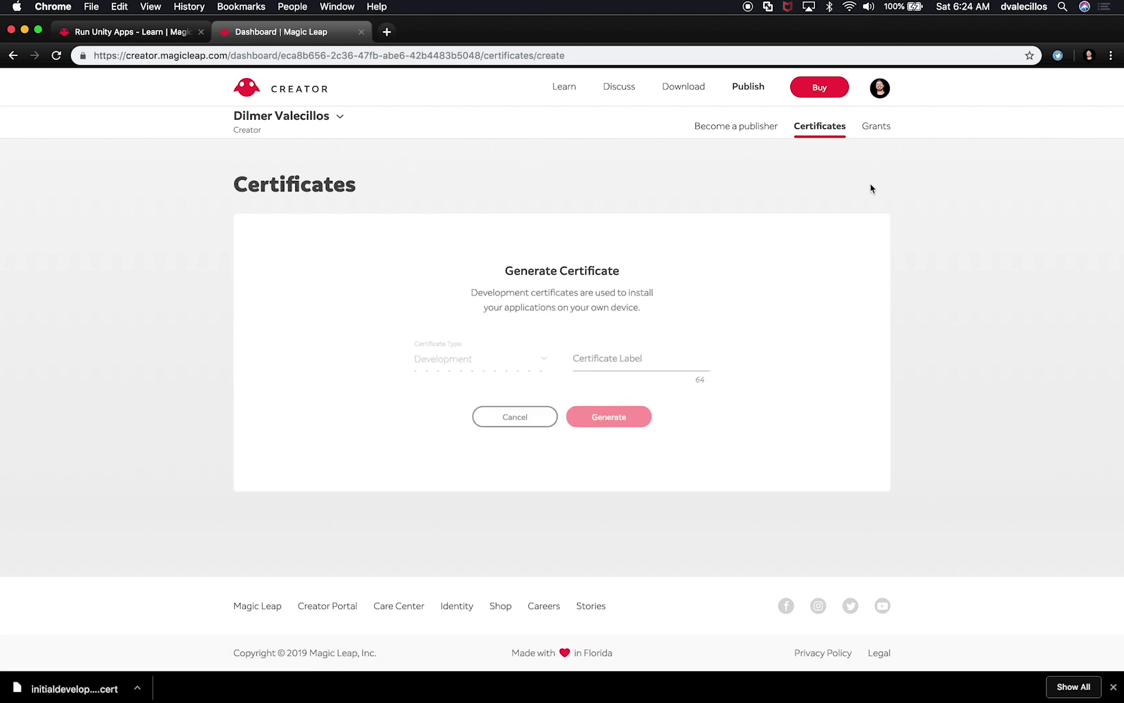
left_click(609, 360)
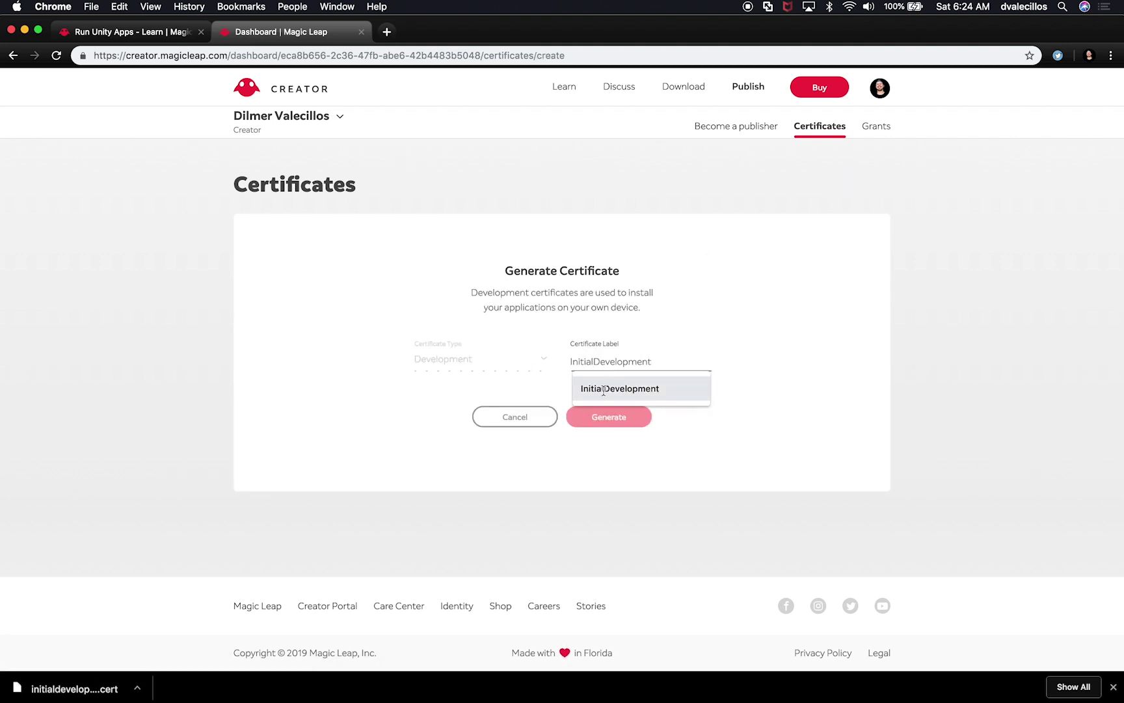
left_click(603, 389)
left_click(603, 415)
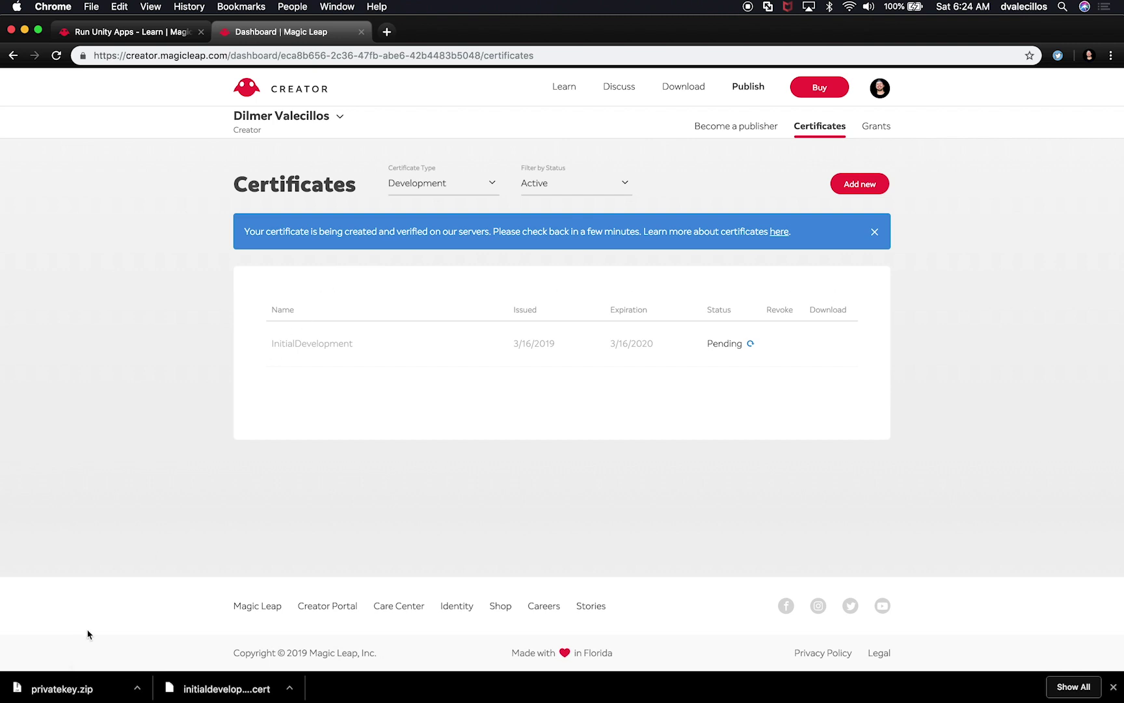
Reveal the downloaded privatekey.zip in Finder and extract it in the Downloads folder.
left_click(290, 688)
left_click(313, 668)
left_click(137, 688)
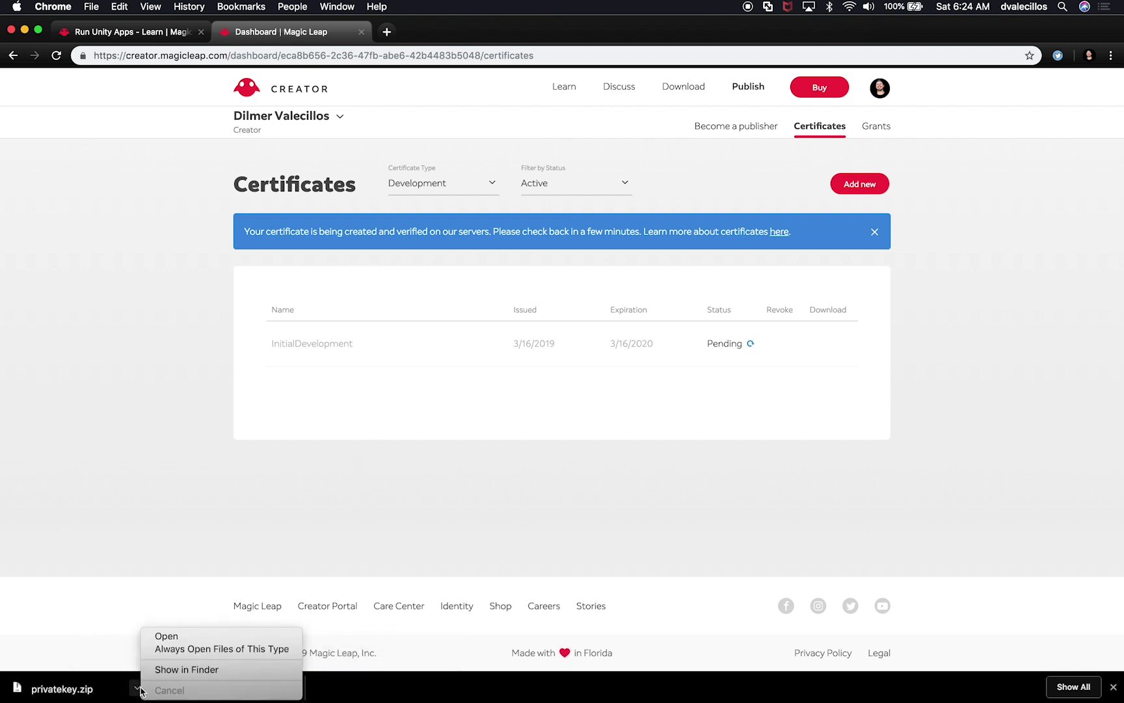
left_click(154, 669)
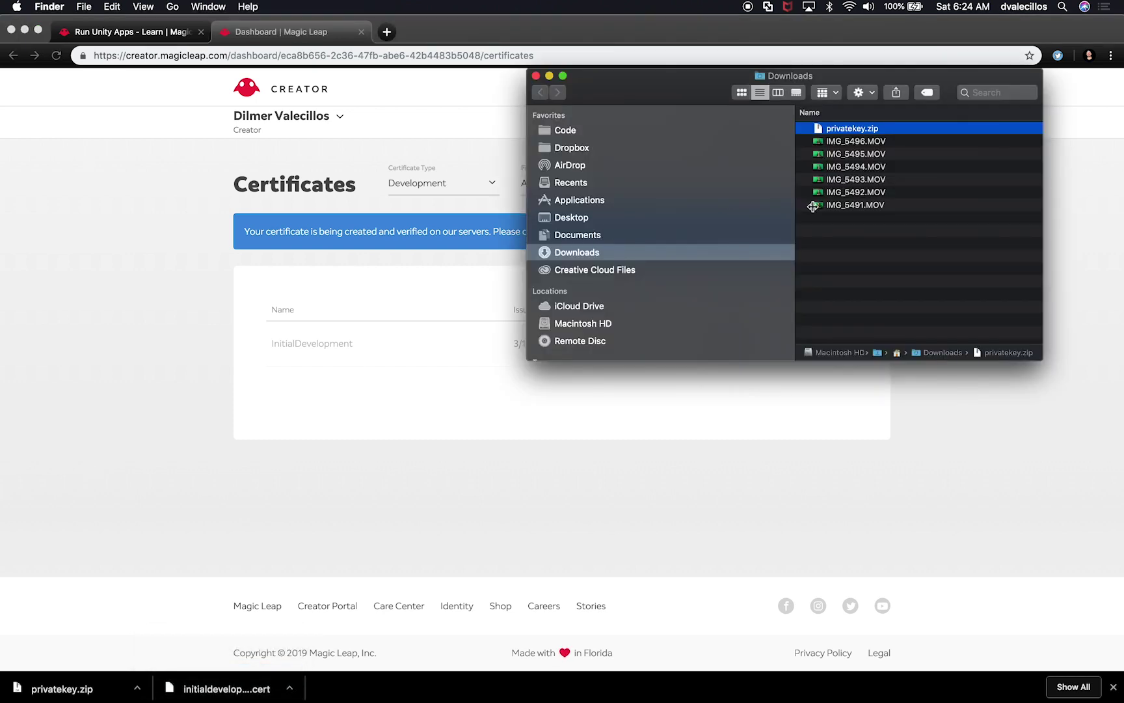
double_click(869, 128)
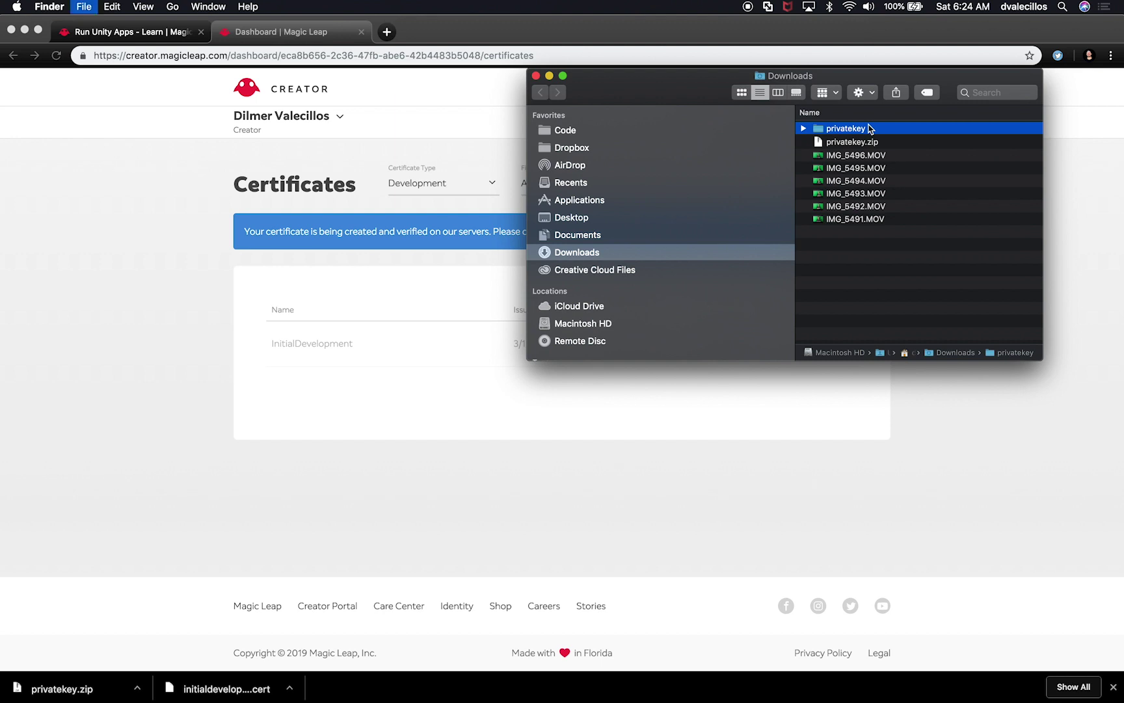
In a new Finder window, open Dropbox/DilmerGames/MagicLeap/Certs and delete the old initialdevelopment.cert and initialdevelopment.privkey files.
key("super+n")
left_click(382, 324)
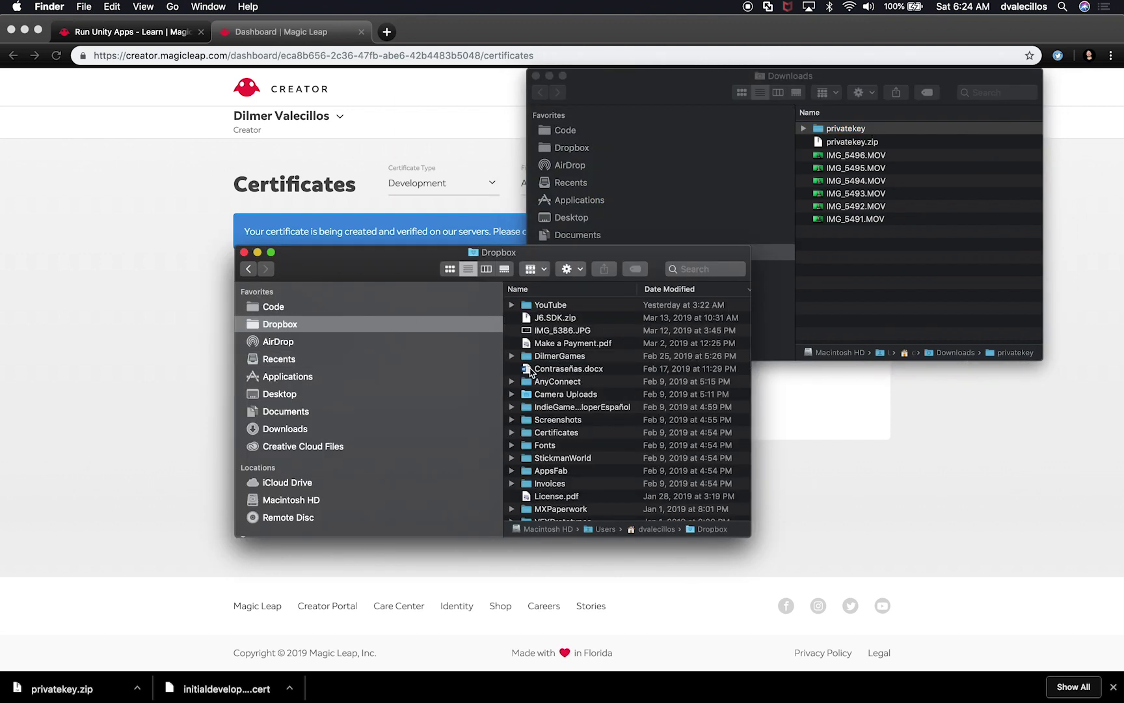
double_click(575, 357)
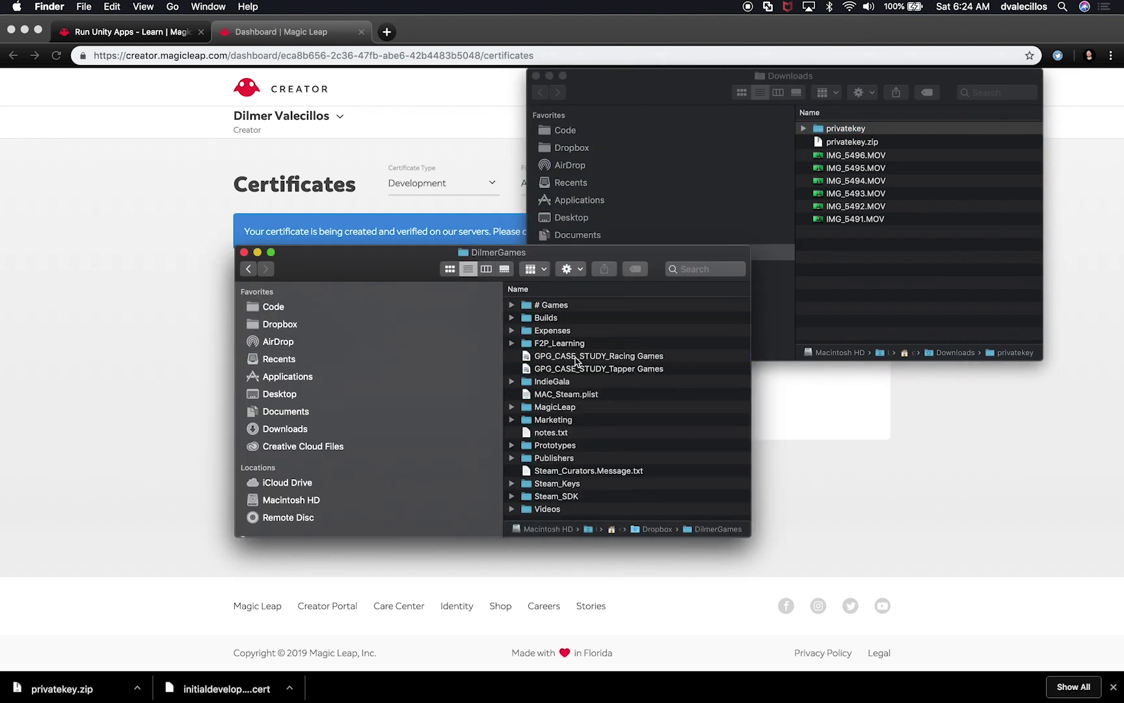
double_click(570, 408)
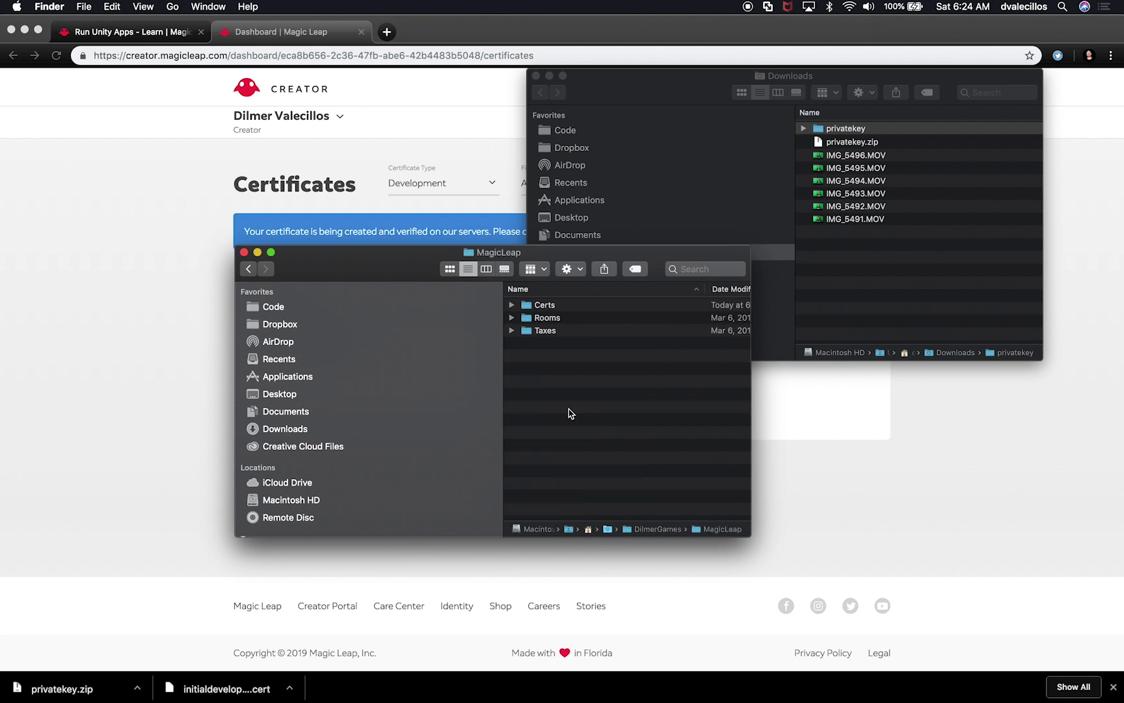
double_click(569, 306)
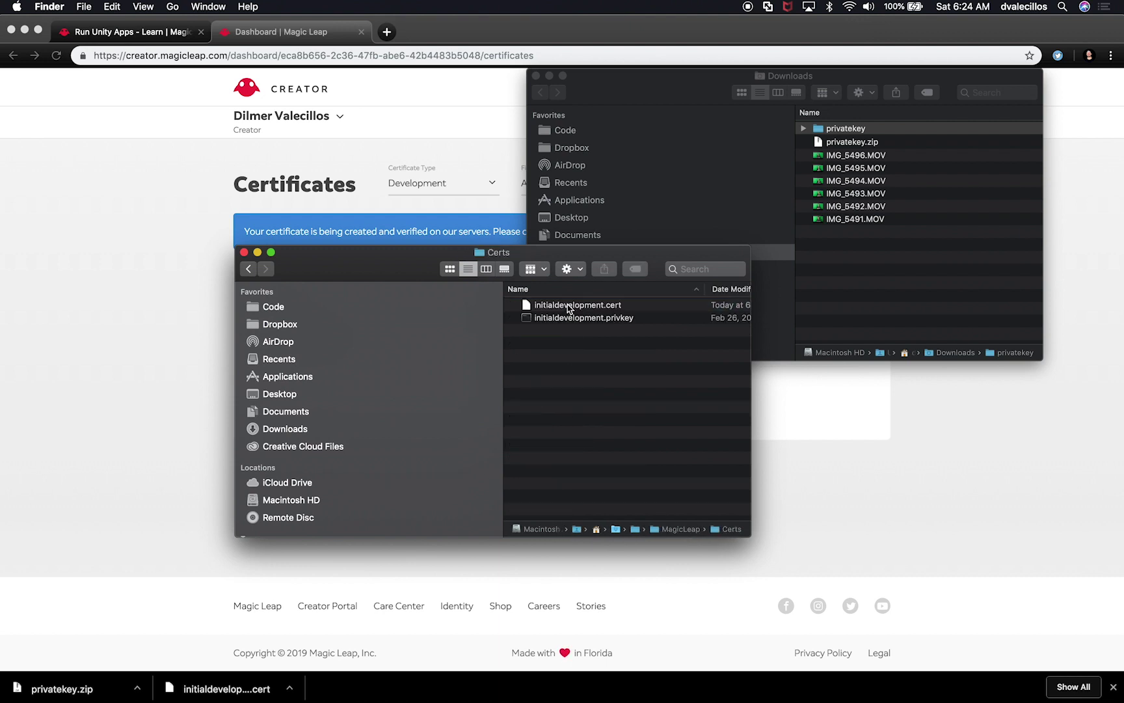
left_click(567, 306)
left_click(566, 318, "shift")
key("super+BackSpace")
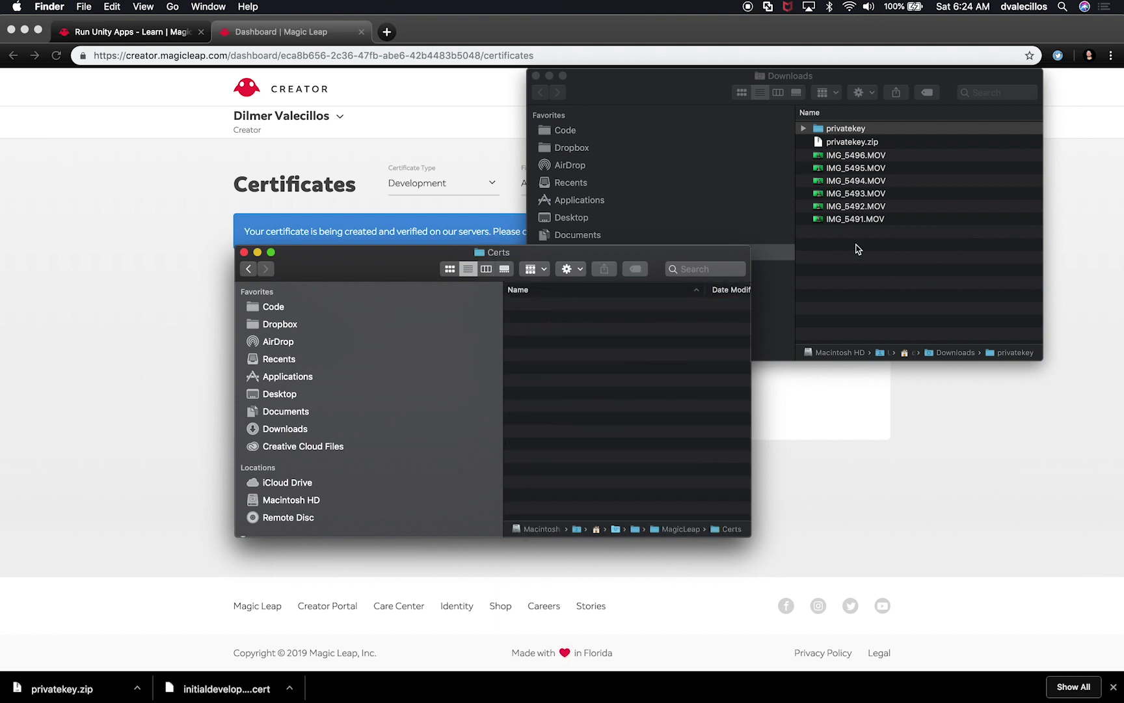
Move initialdevelopment.privkey from the extracted privatekey folder into the Certs folder.
double_click(845, 127)
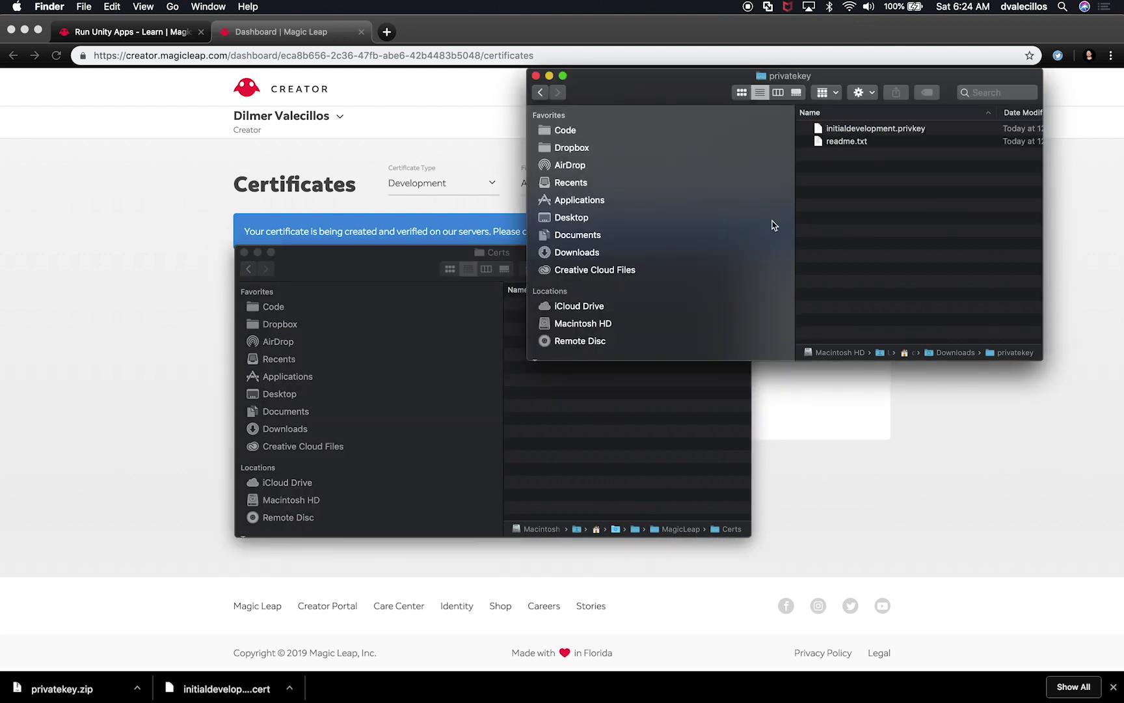
left_click(676, 398)
left_click_drag(846, 130, 574, 363)
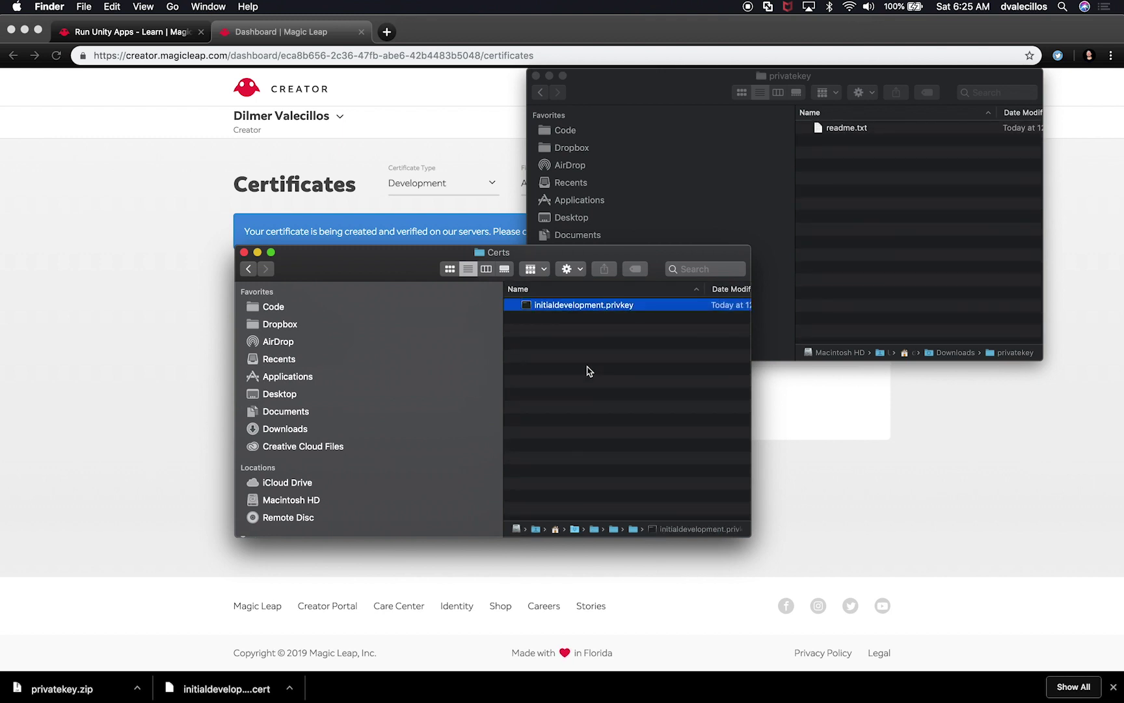
left_click_drag(404, 268, 377, 289)
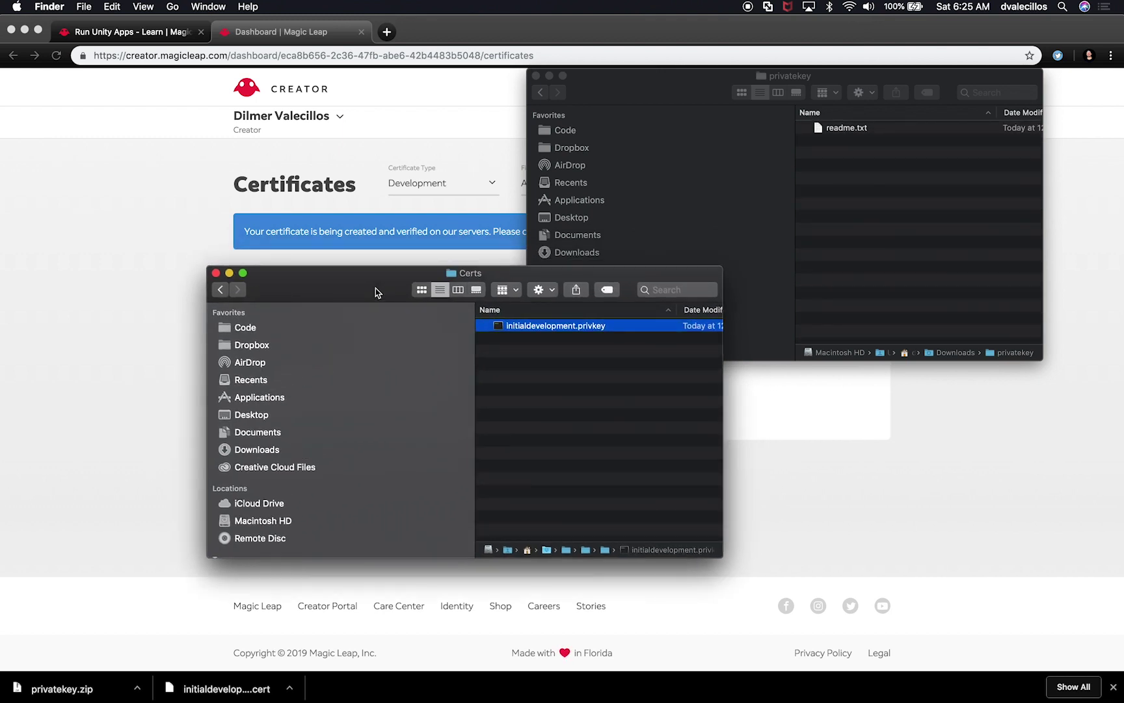
Return to the Certificates page in Chrome, refresh the status of the InitialDevelopment certificate and download it.
left_click(108, 359)
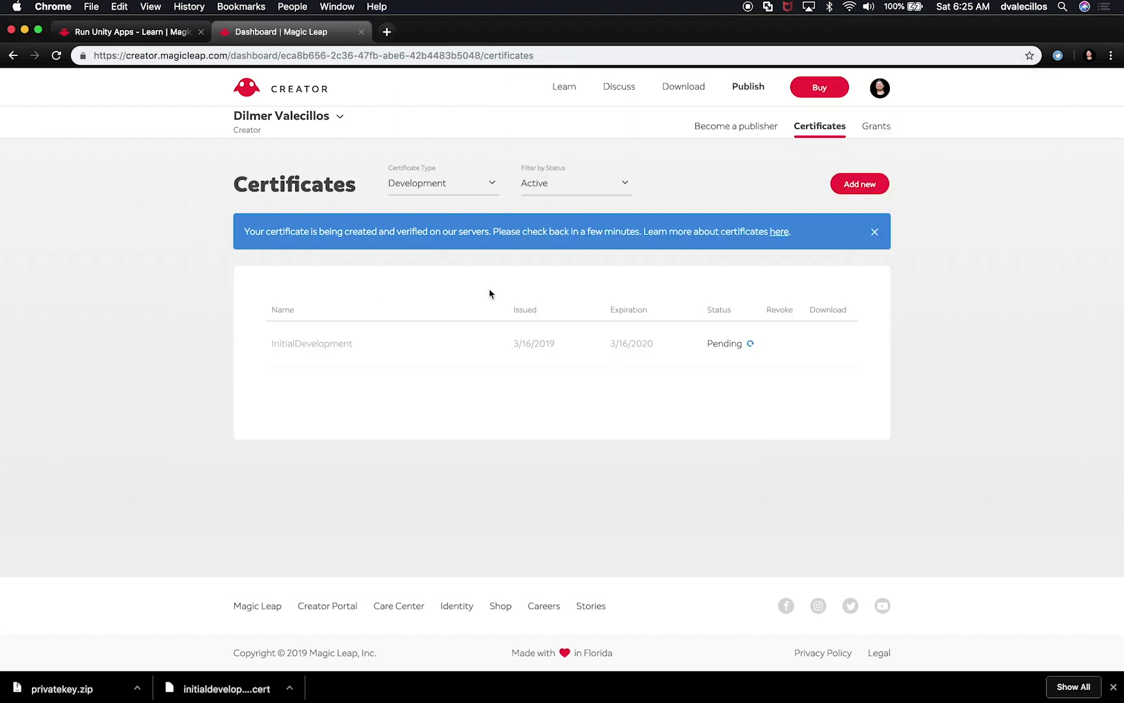
left_click(750, 344)
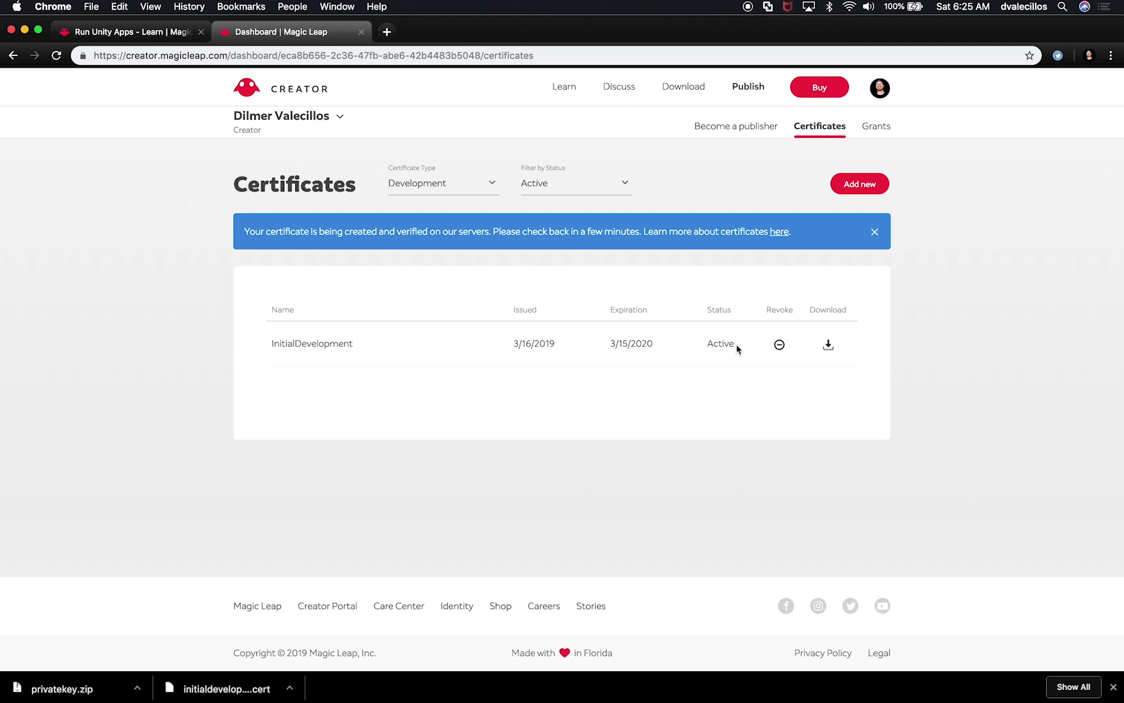
left_click(828, 346)
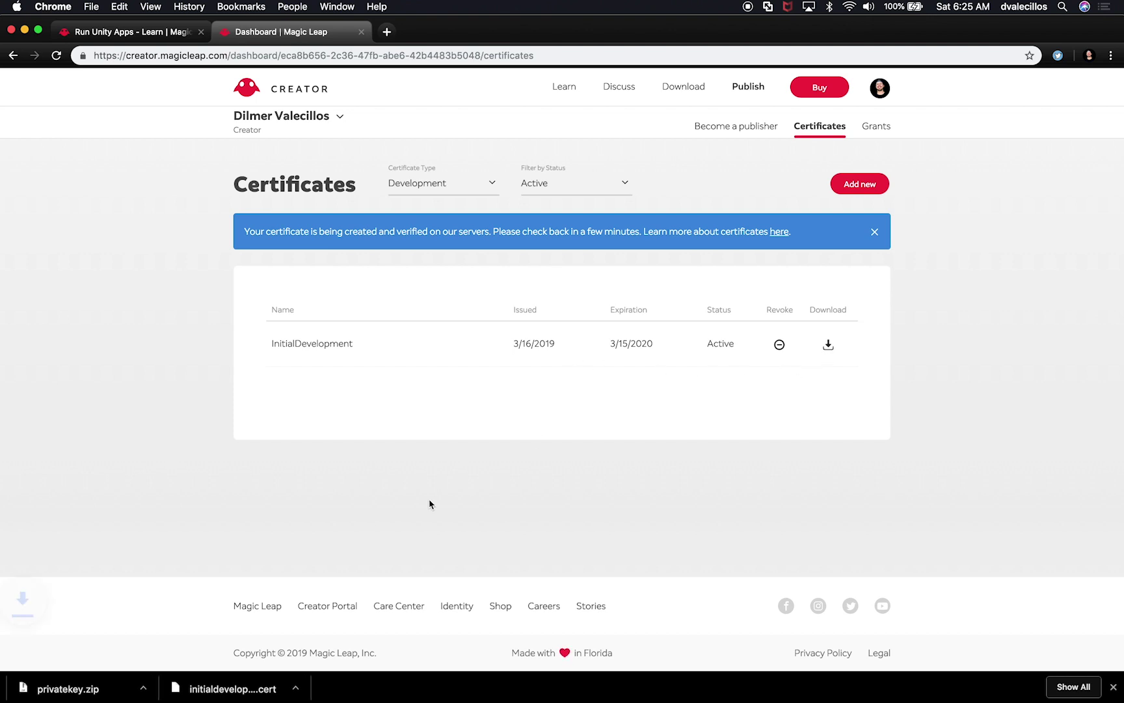
Reveal the downloaded initialdevelopment.cert in Finder and move it into the Certs folder.
left_click(137, 684)
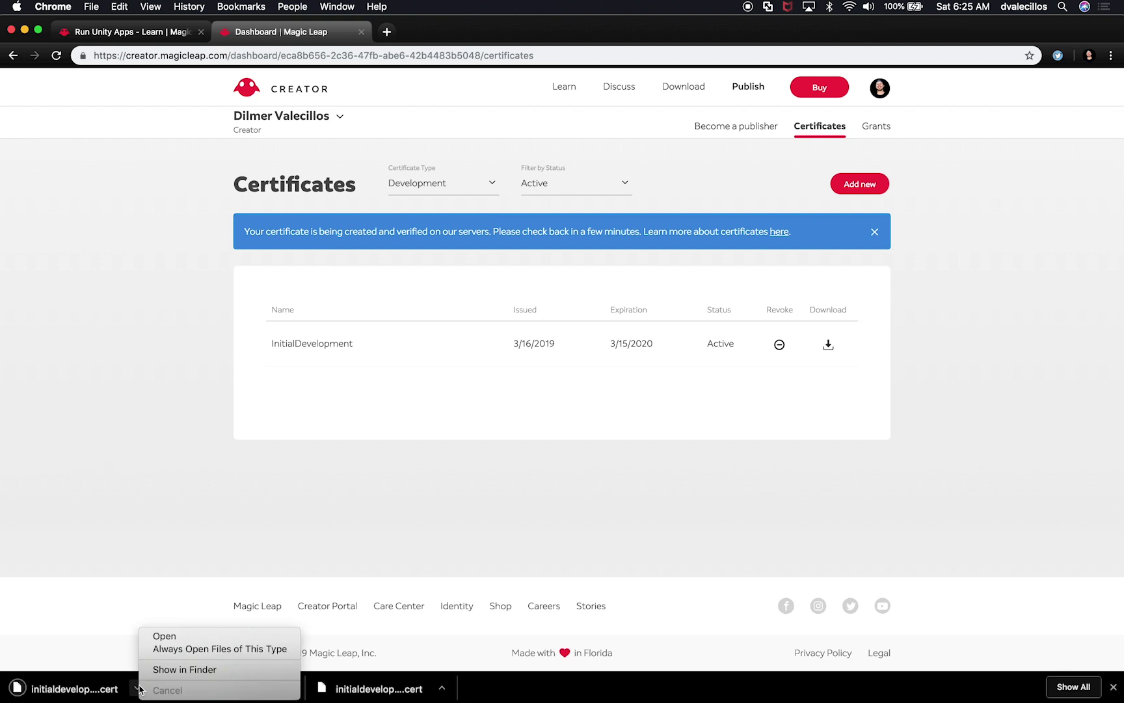
left_click(156, 670)
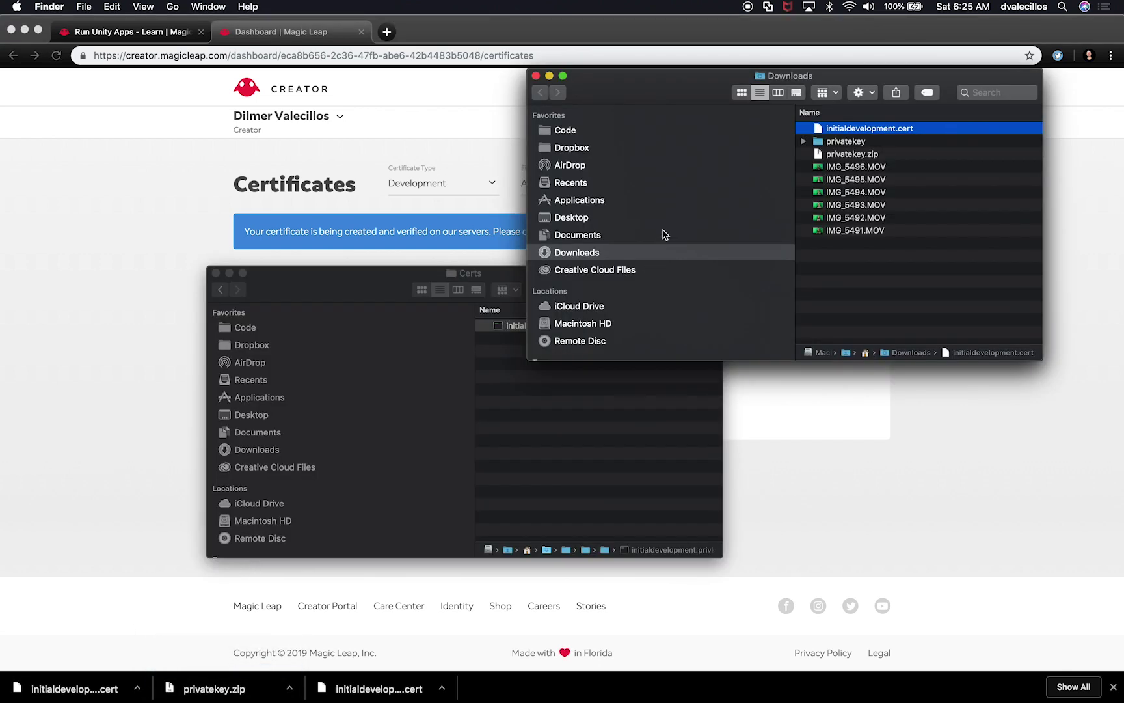
left_click_drag(841, 135, 594, 429)
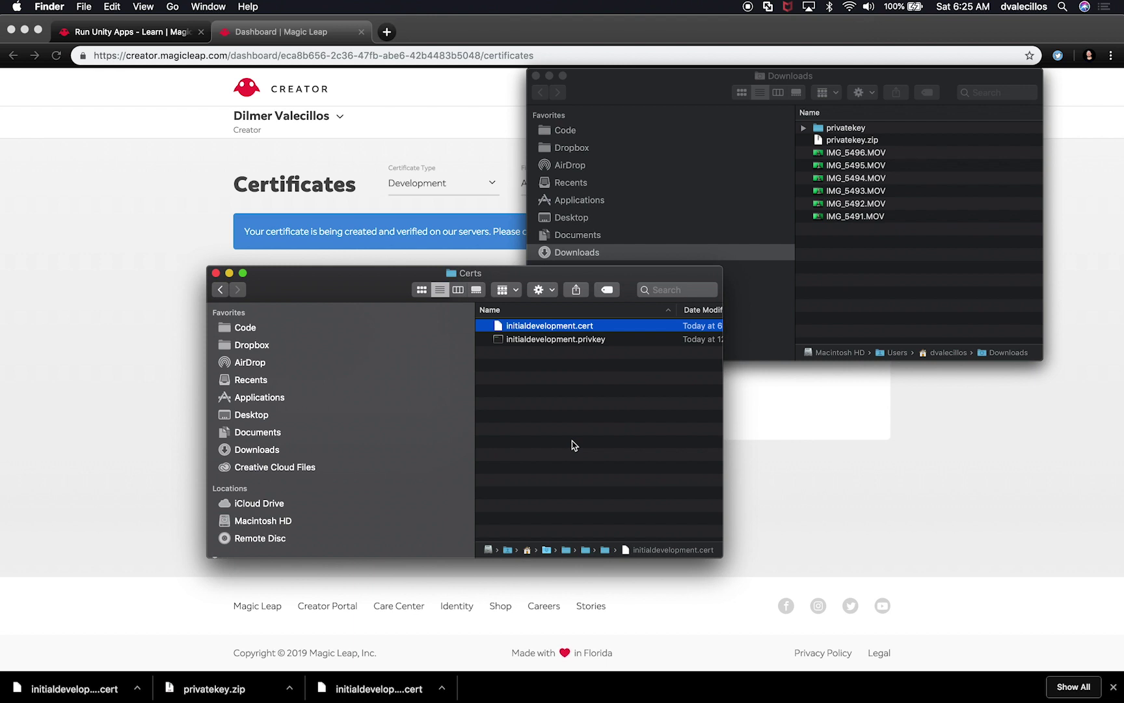
Switch to Unity and open the Player Settings from the build settings for the Lumin OS platform.
key("super+Tab")
key("super+Tab")
key("super+Tab")
key("super+Tab")
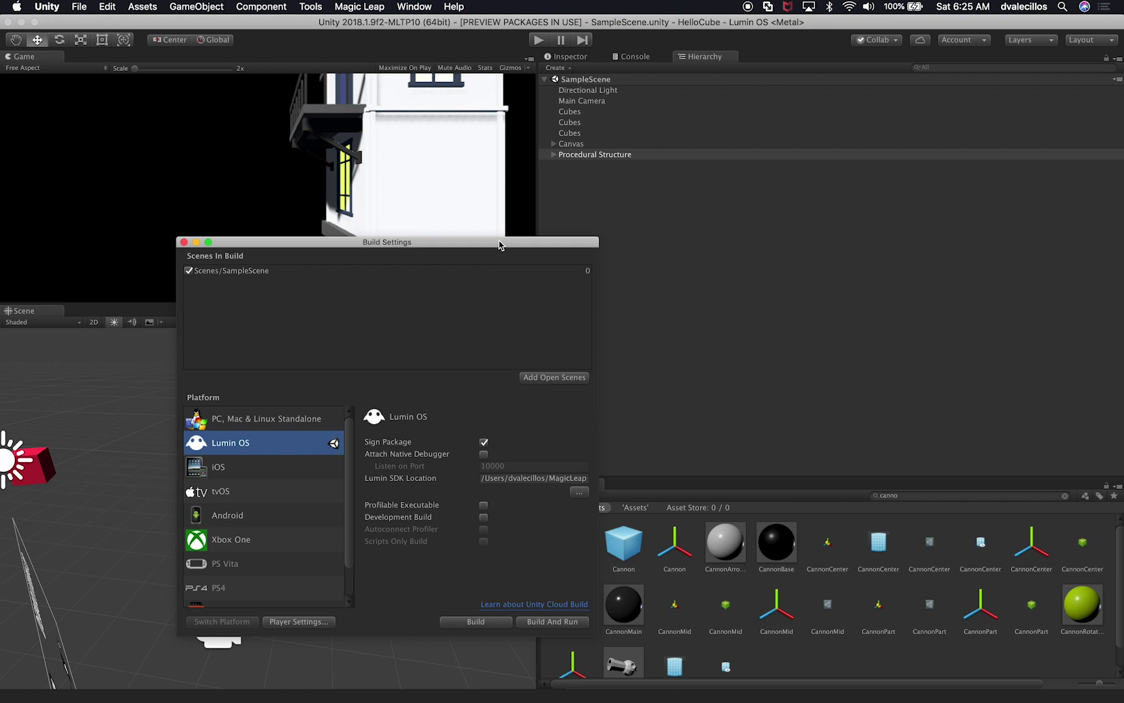
left_click_drag(500, 241, 425, 105)
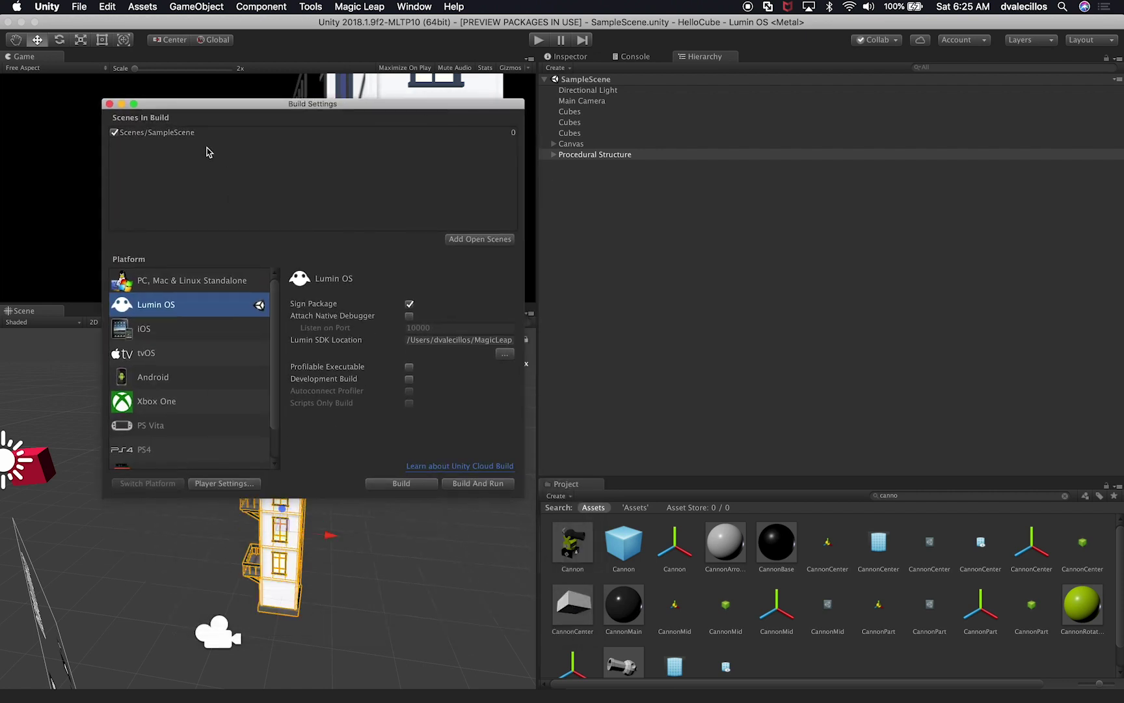
left_click(109, 103)
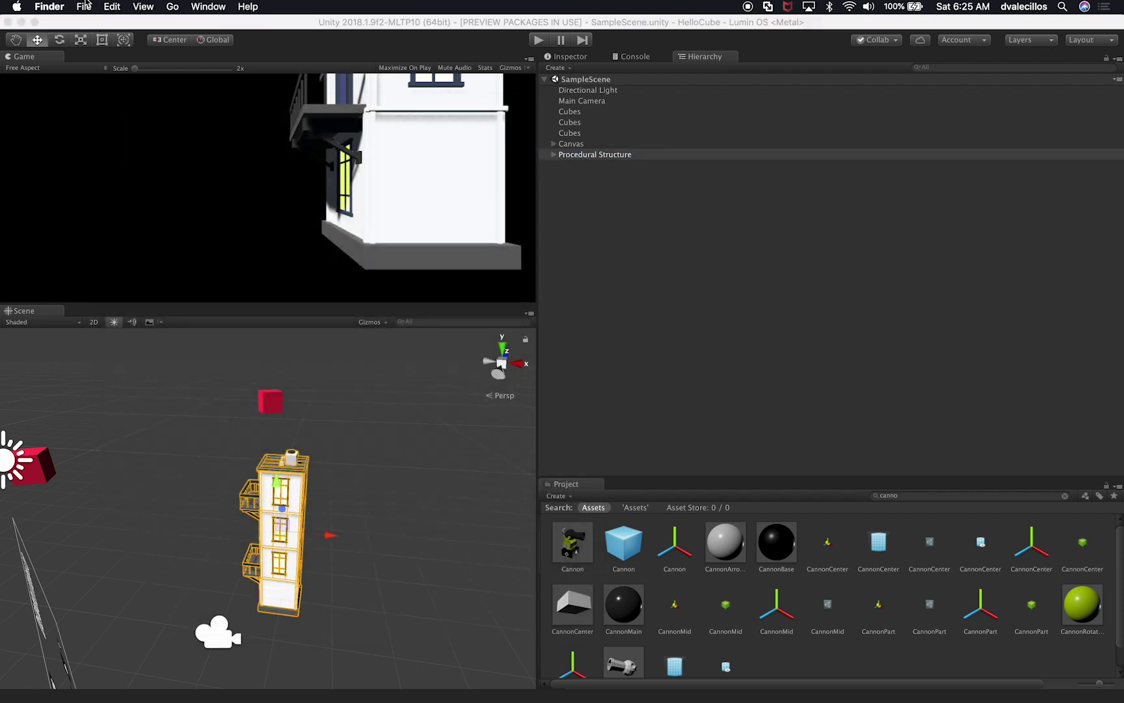
left_click(84, 22)
left_click(83, 11)
left_click(85, 136)
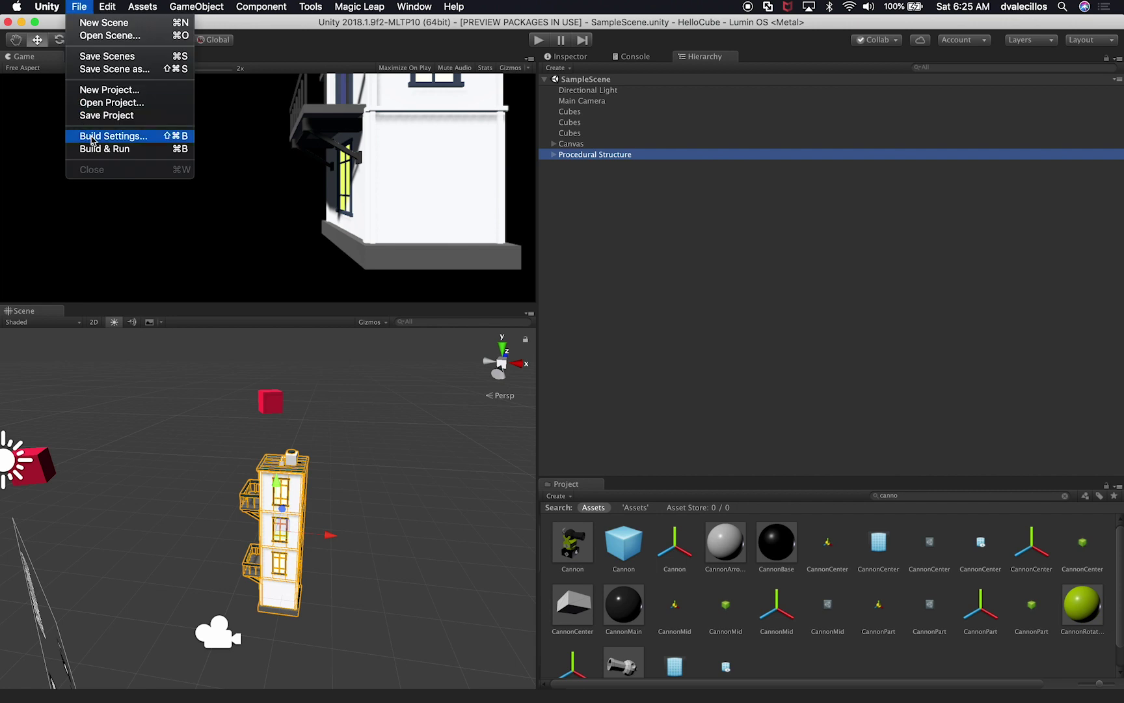
left_click(224, 483)
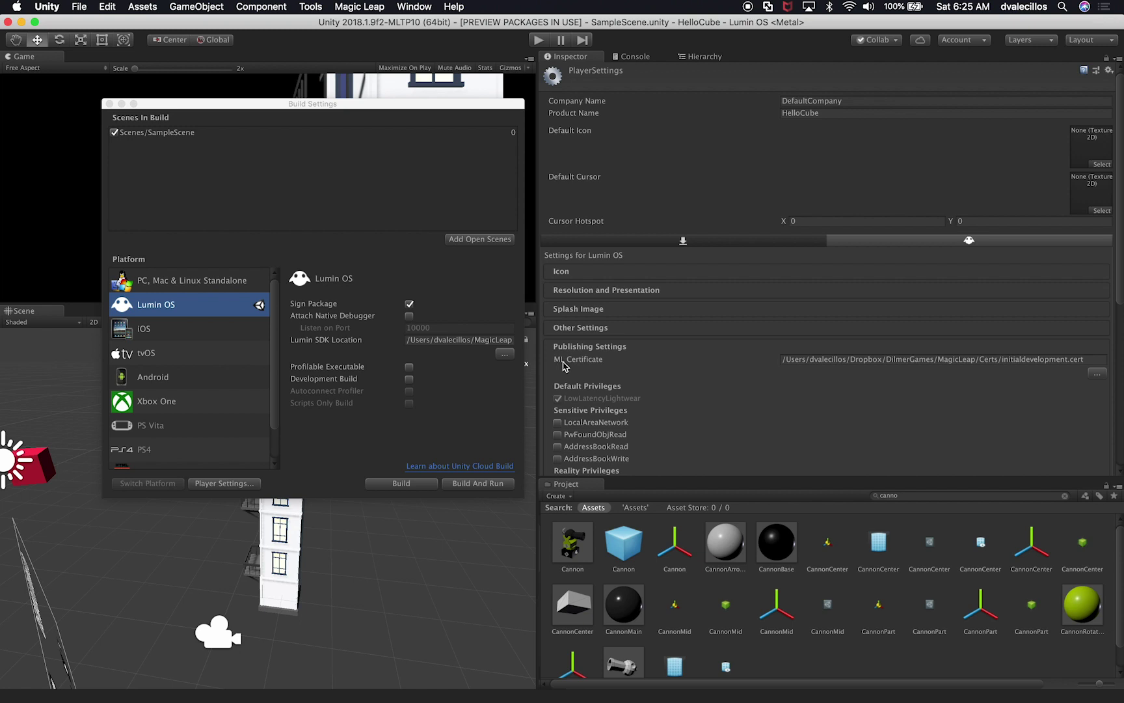
Choose initialdevelopment.cert from the Certs folder as the ML Certificate in the publishing settings.
left_click_drag(789, 356, 936, 360)
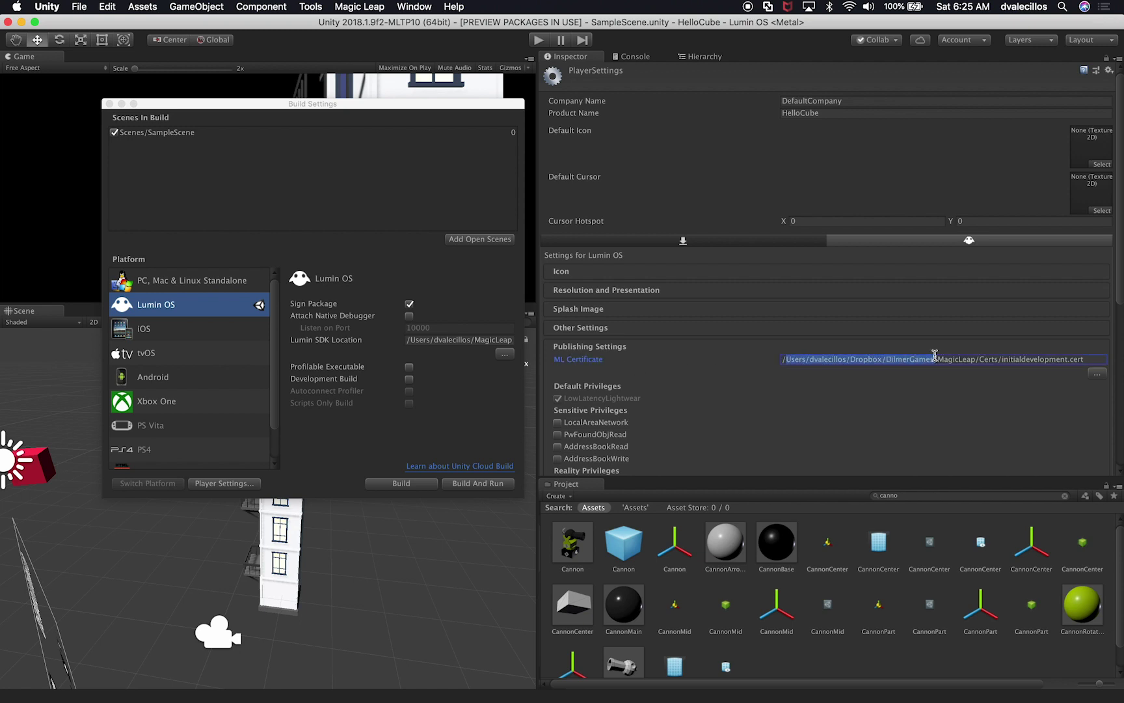
left_click(1000, 359)
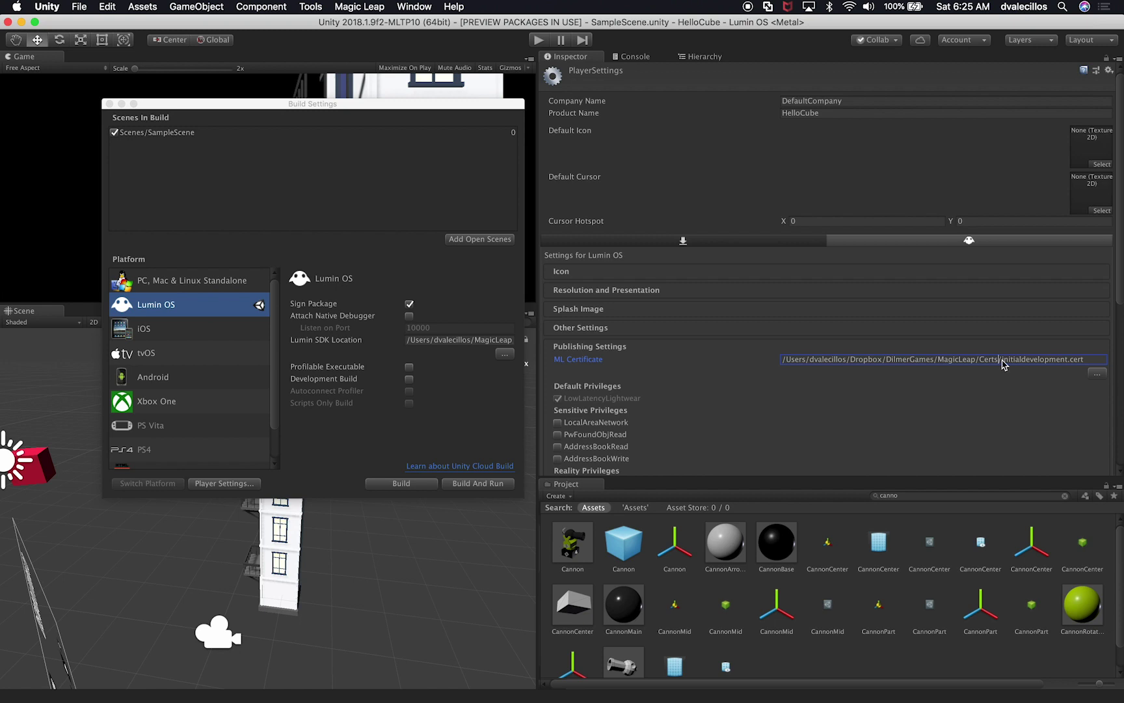
left_click(1097, 374)
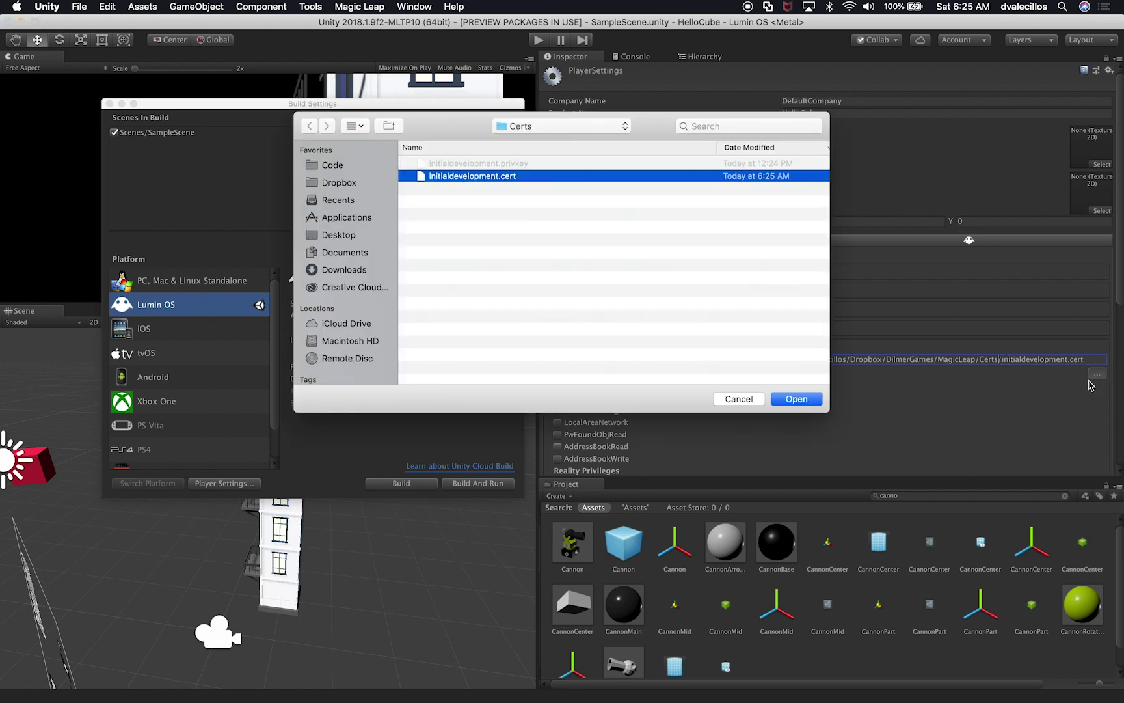
double_click(508, 177)
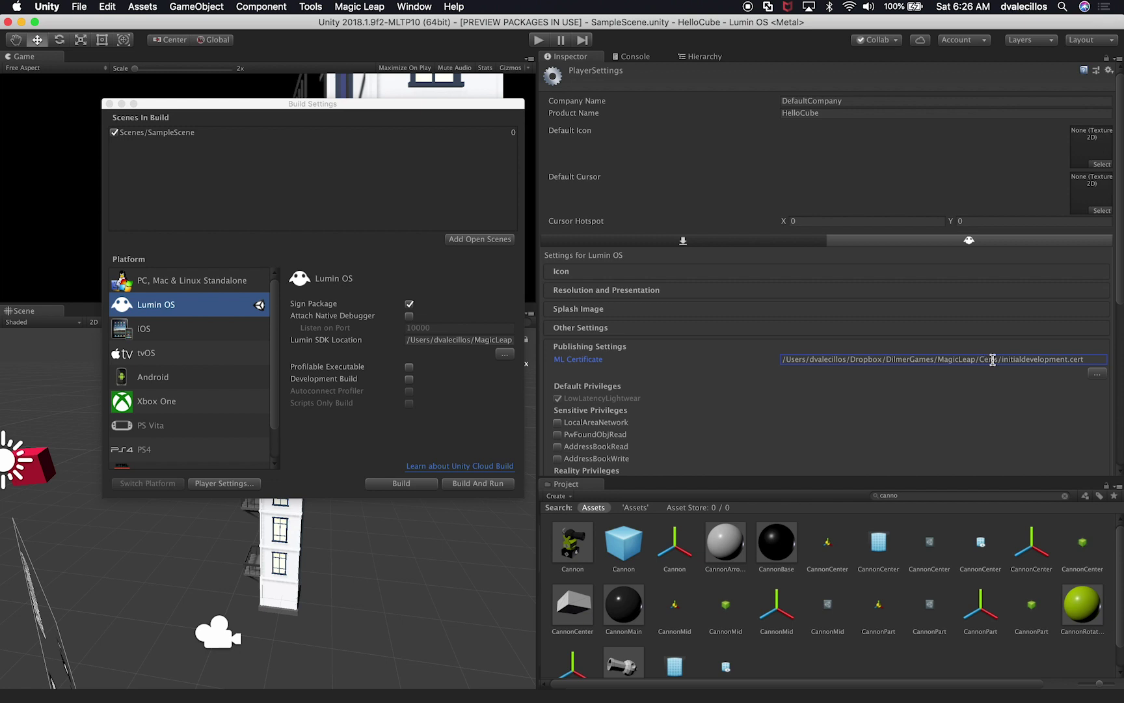
Set the Company Name in the player settings to Dilmer Games LLC.
scroll(980, 394, "down", 5)
scroll(981, 396, "up", 5)
left_click(827, 101)
type("Dilmer Games LLC")
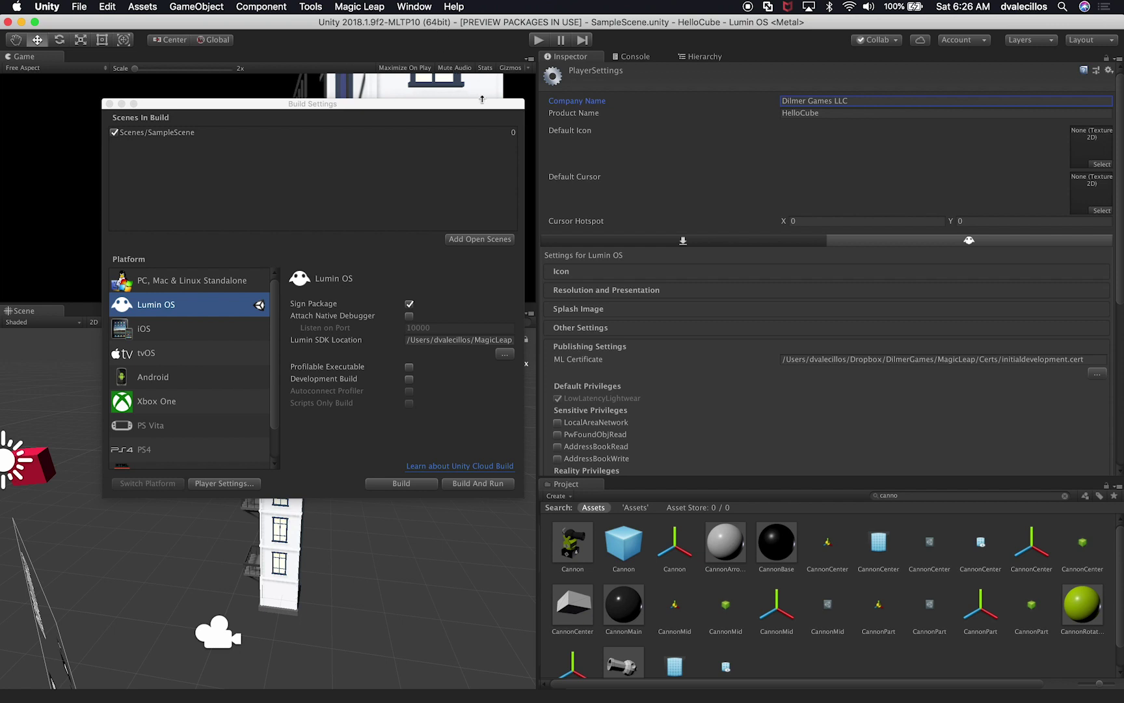
Check the Lumin SDK location, then build and run the project as Procedural in MagicLeapBuilds, replacing the existing Procedural.mpk.
left_click_drag(462, 108, 516, 277)
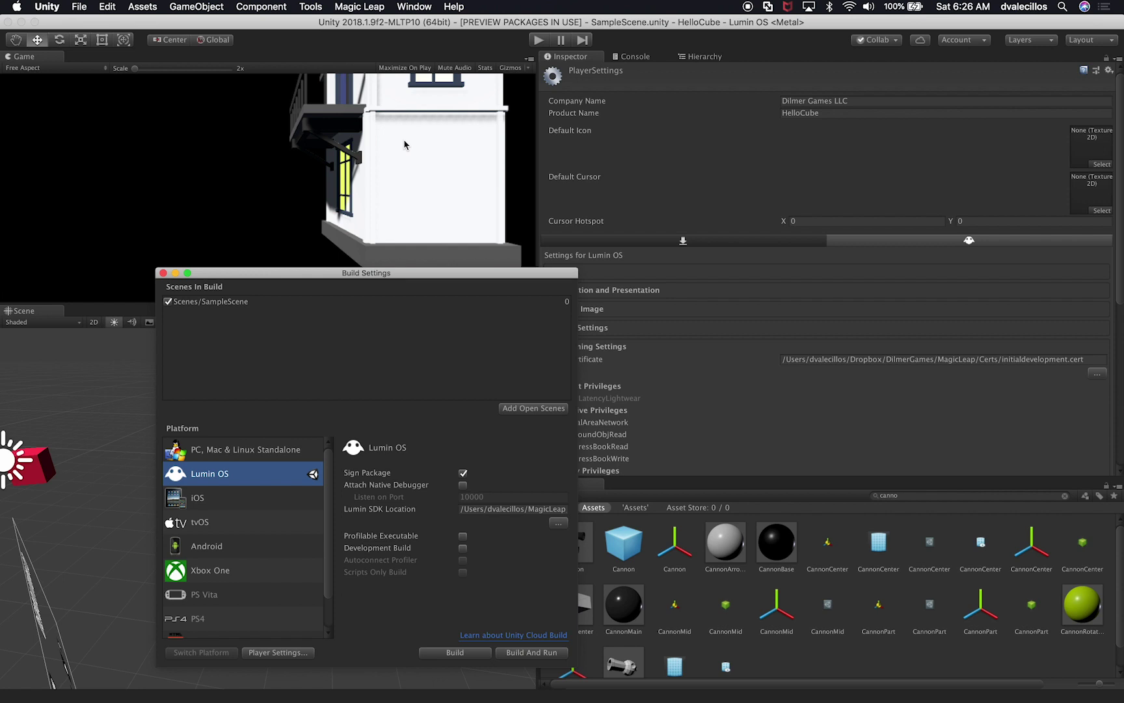
left_click_drag(409, 277, 384, 171)
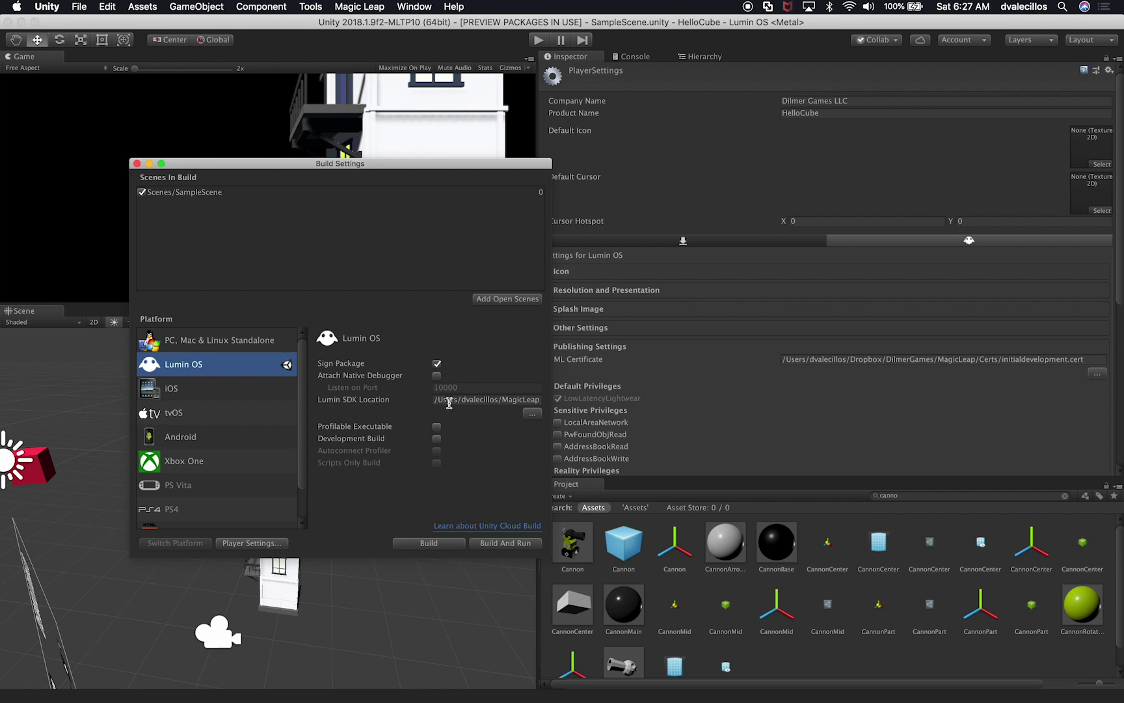
left_click(478, 400)
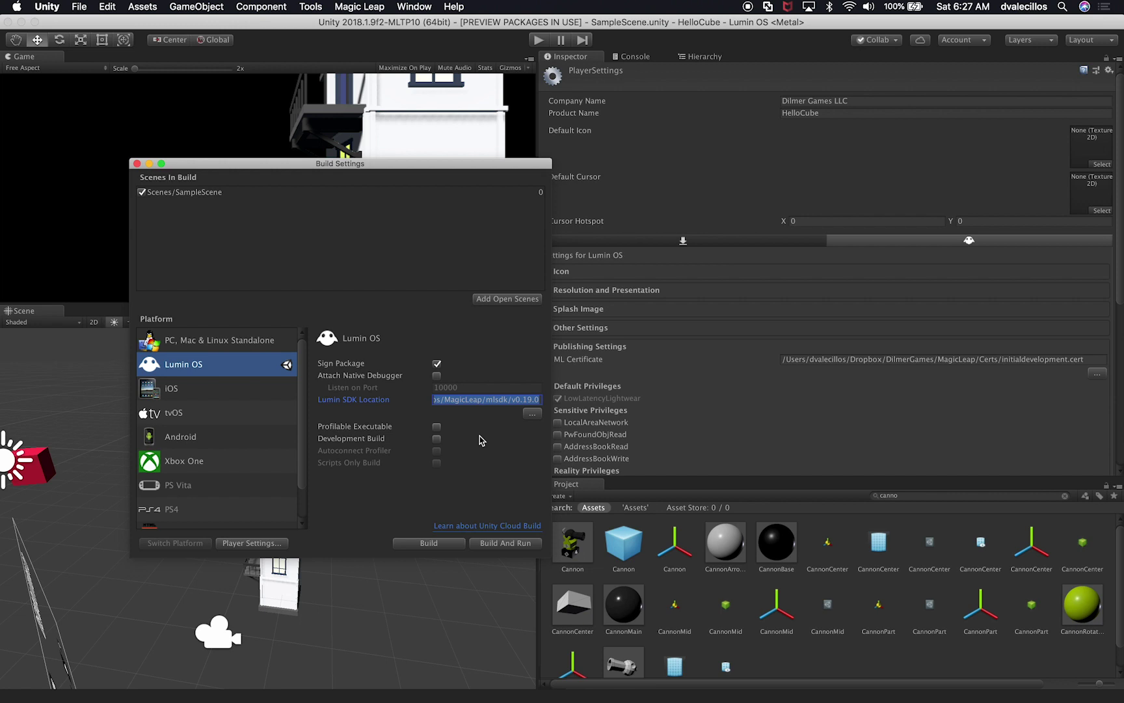
left_click(505, 545)
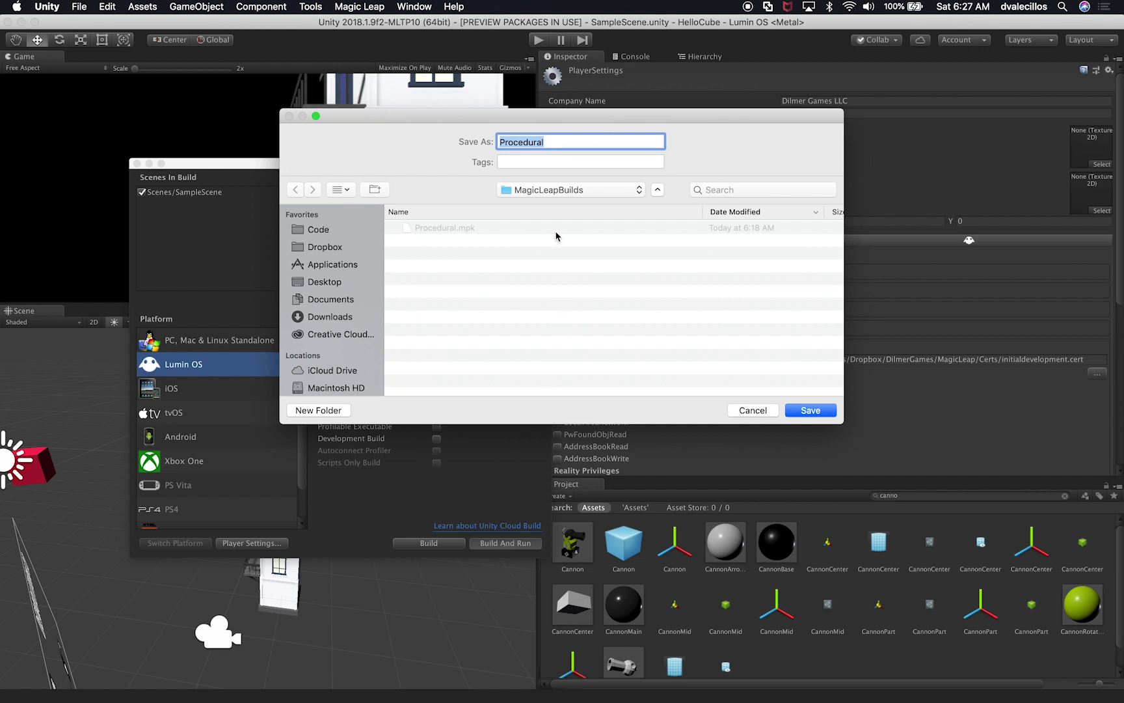
left_click(802, 411)
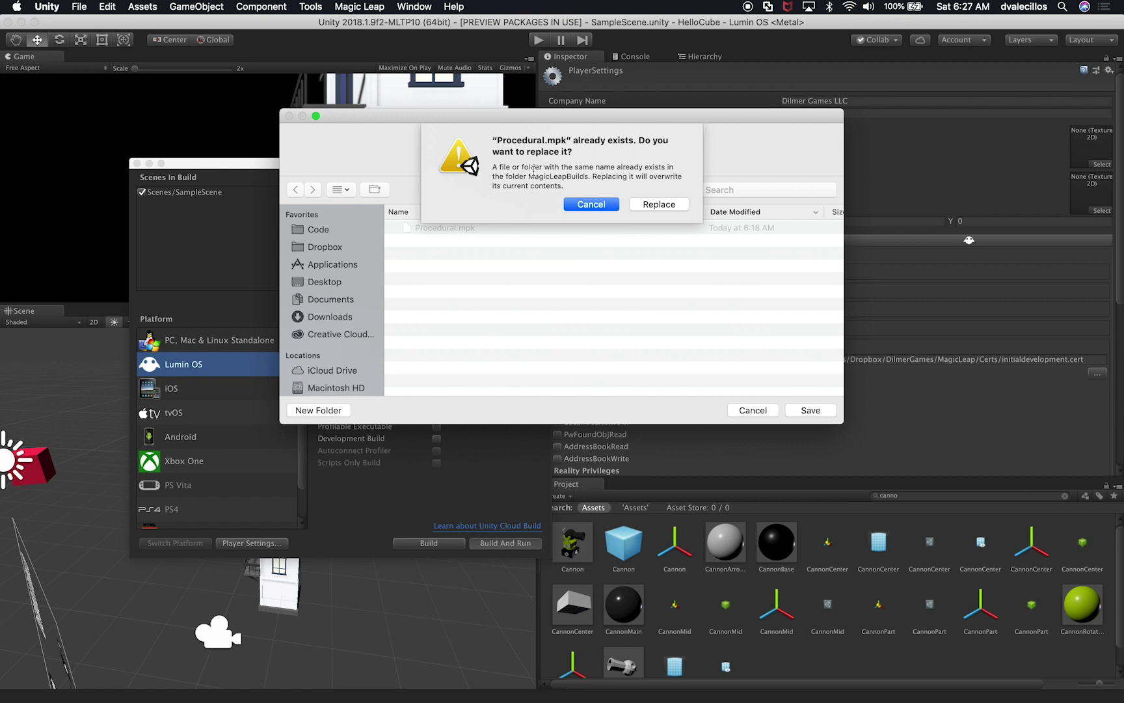
left_click(660, 204)
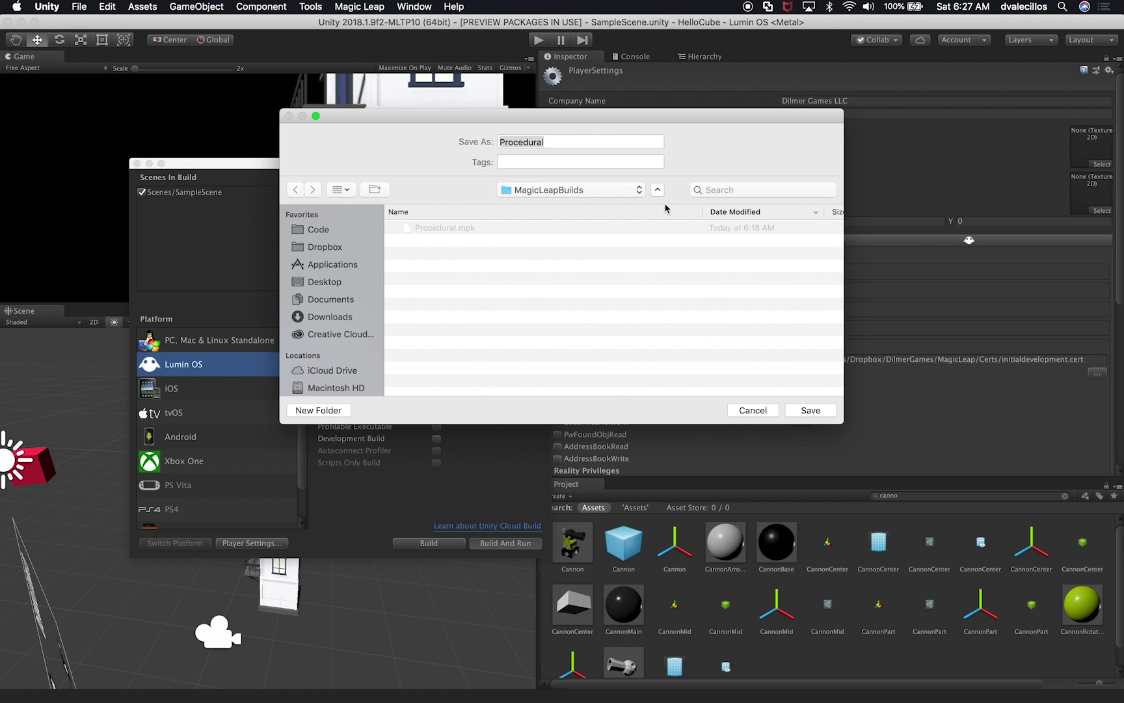